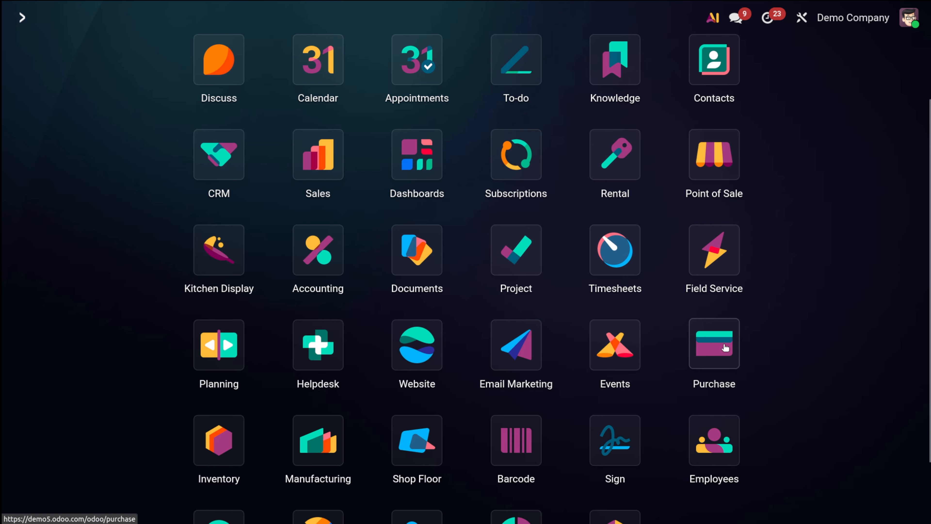
Create a new request for quotation in Purchase with Gemini Furniture as the vendor
{"action": "left_click", "coordinate": [725, 347]}
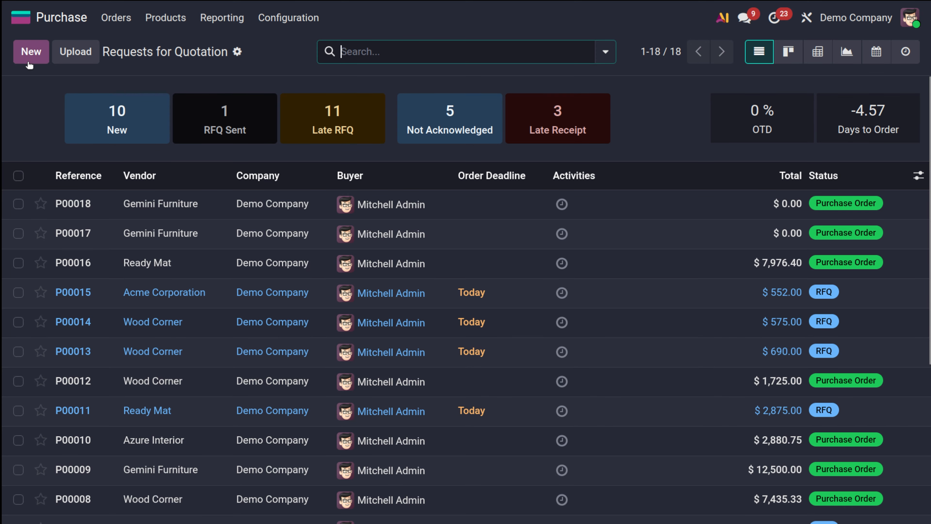
{"action": "left_click", "coordinate": [31, 52]}
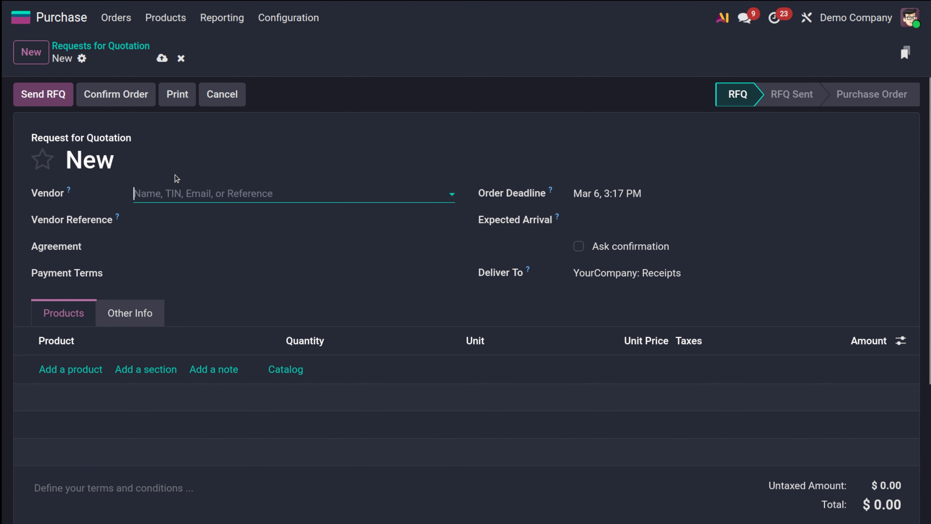
{"action": "left_click", "coordinate": [178, 183]}
{"action": "left_click", "coordinate": [178, 188]}
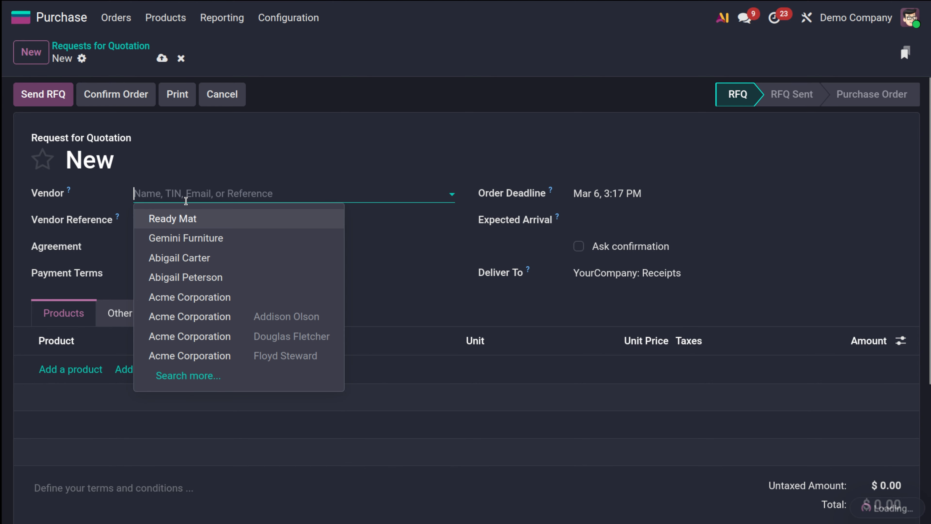
{"action": "left_click", "coordinate": [198, 235]}
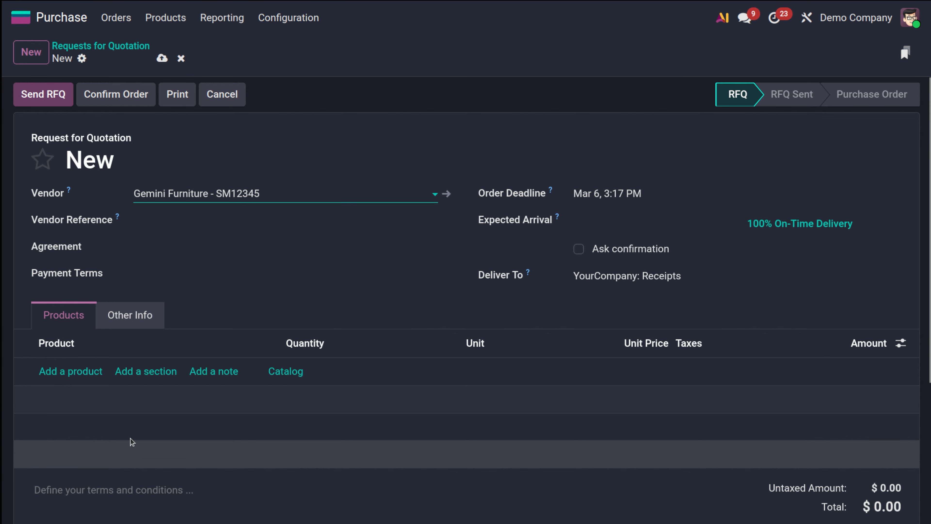
Add a Customizable Desk (White, Custom) product line with a quantity of 5
{"action": "left_click", "coordinate": [88, 370]}
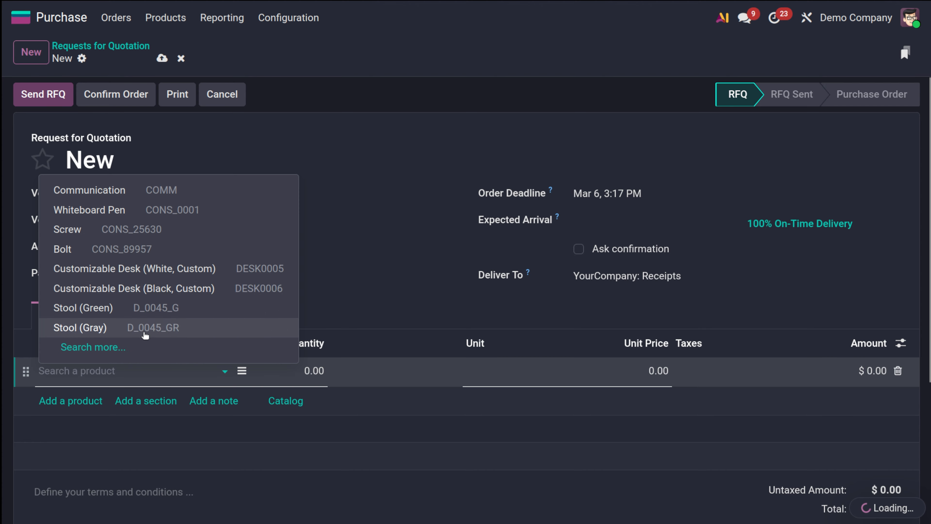
{"action": "left_click", "coordinate": [191, 269]}
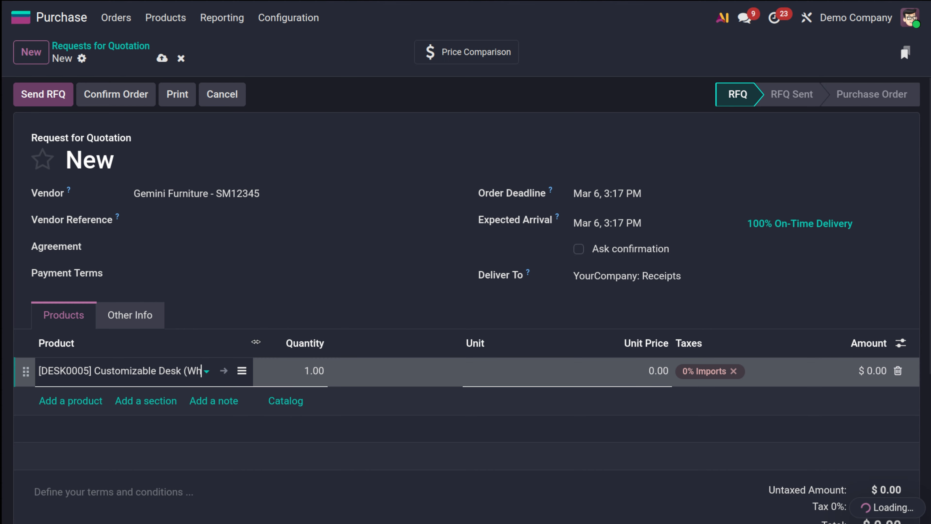
{"action": "left_click", "coordinate": [314, 367]}
{"action": "type", "text": "5"}
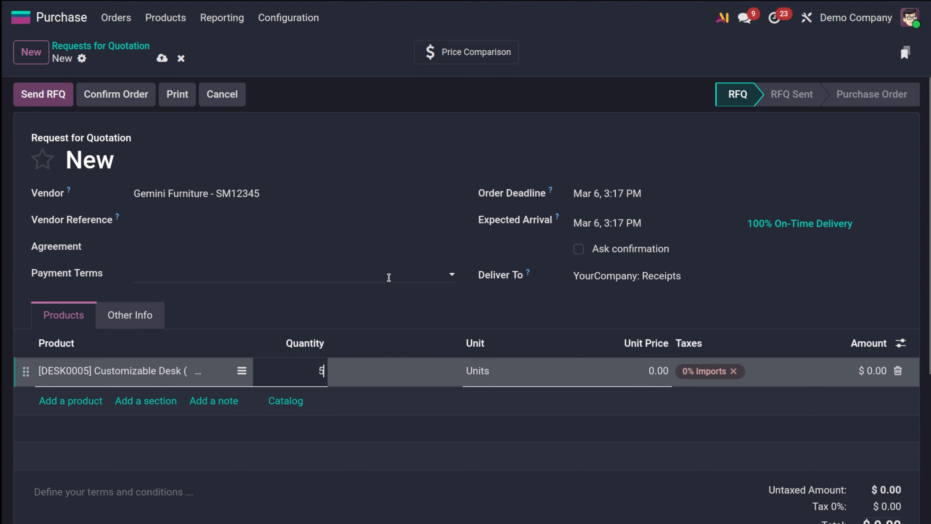
Set the desk line's unit price to 10
{"action": "left_click", "coordinate": [389, 277]}
{"action": "left_click", "coordinate": [399, 306]}
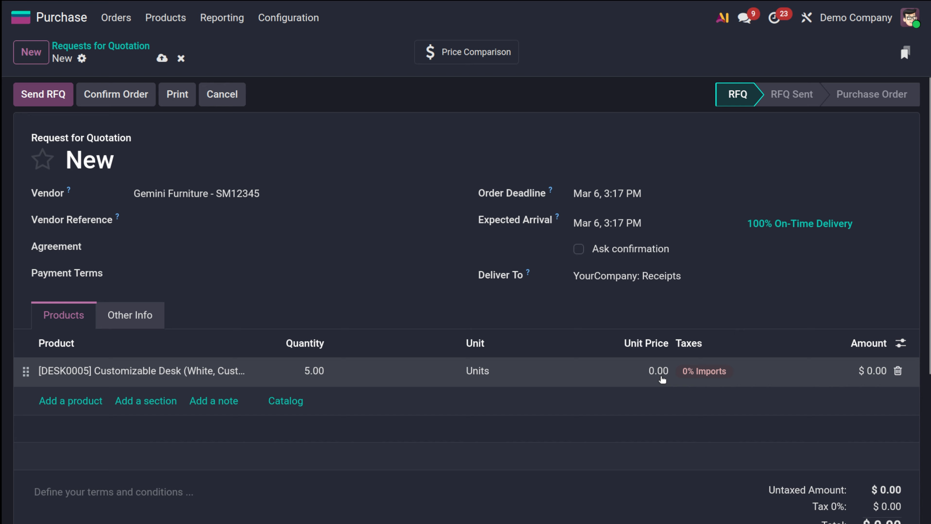
{"action": "left_click", "coordinate": [661, 377]}
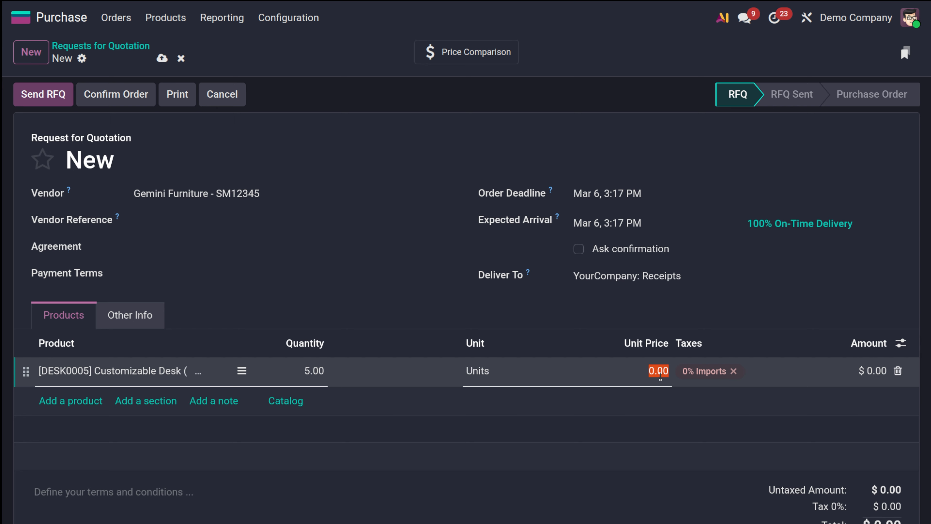
{"action": "type", "text": "10"}
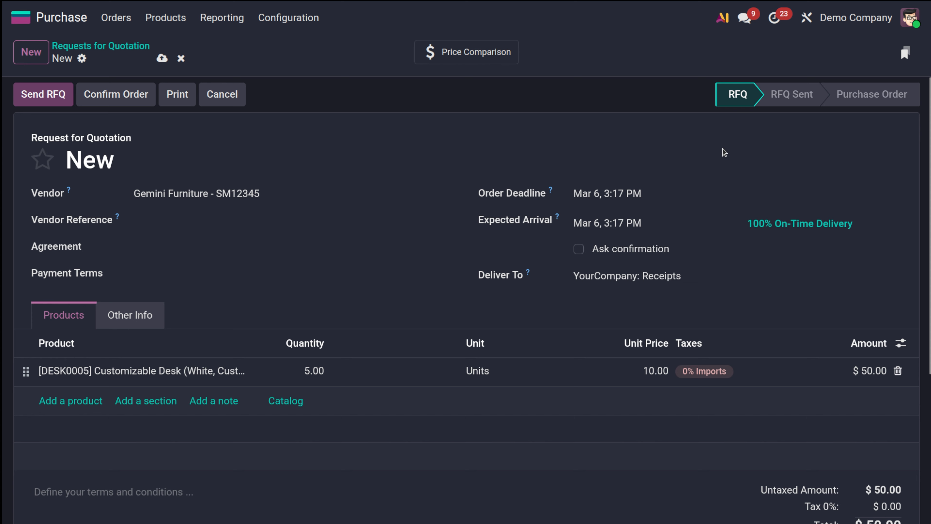
Send the RFQ to the vendor by e-mail and confirm the order
{"action": "left_click", "coordinate": [46, 102]}
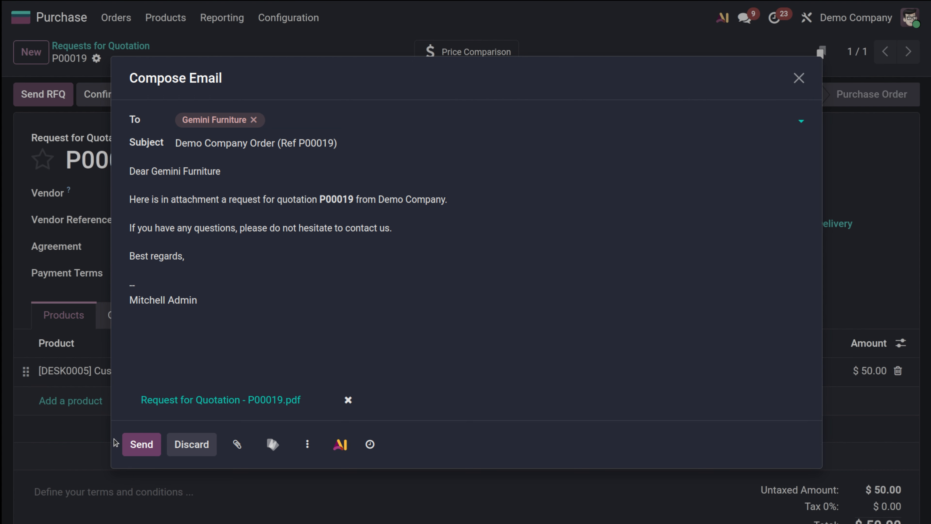
{"action": "left_click", "coordinate": [129, 450]}
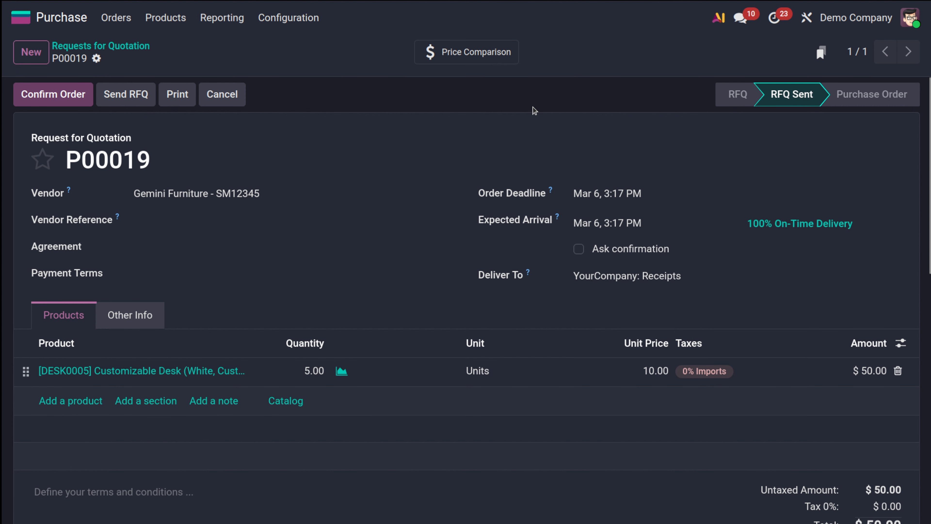
{"action": "left_click", "coordinate": [52, 97]}
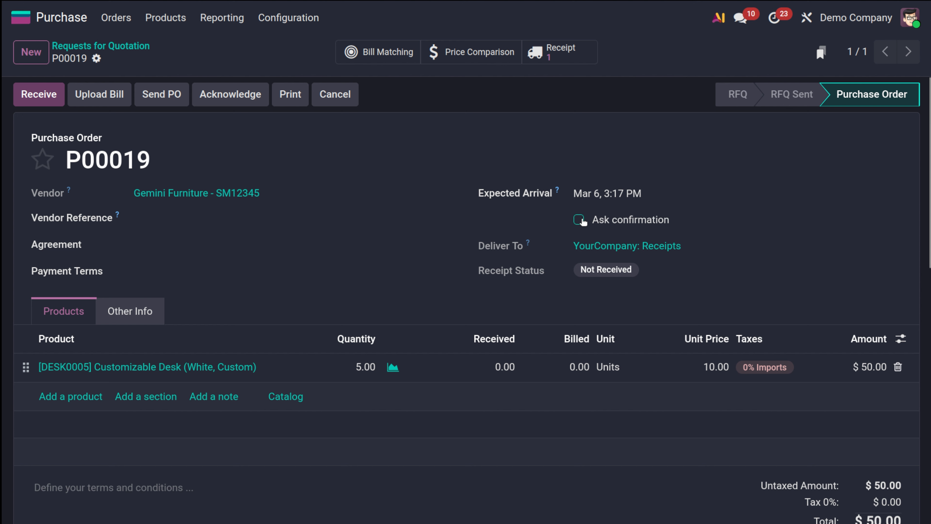
Receive the ordered desks and validate the receipt
{"action": "mouse_move", "coordinate": [583, 221]}
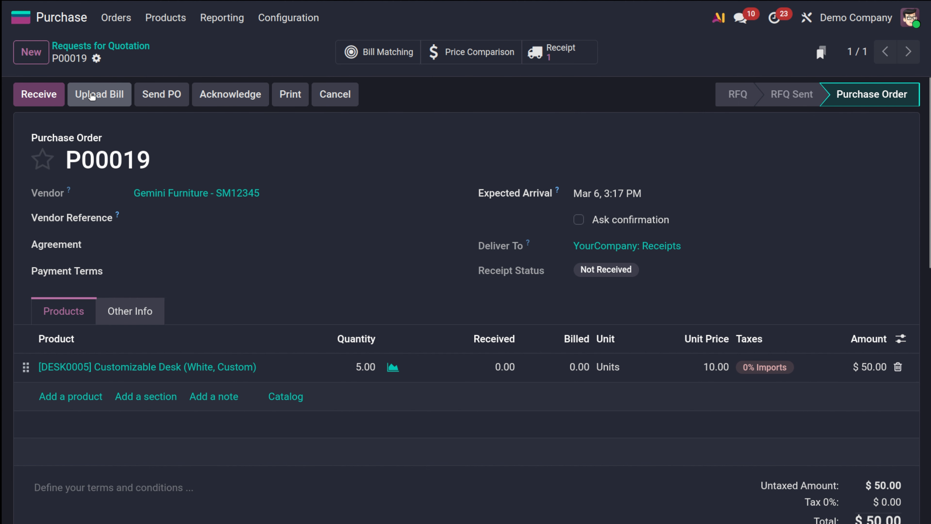
{"action": "left_click", "coordinate": [42, 96]}
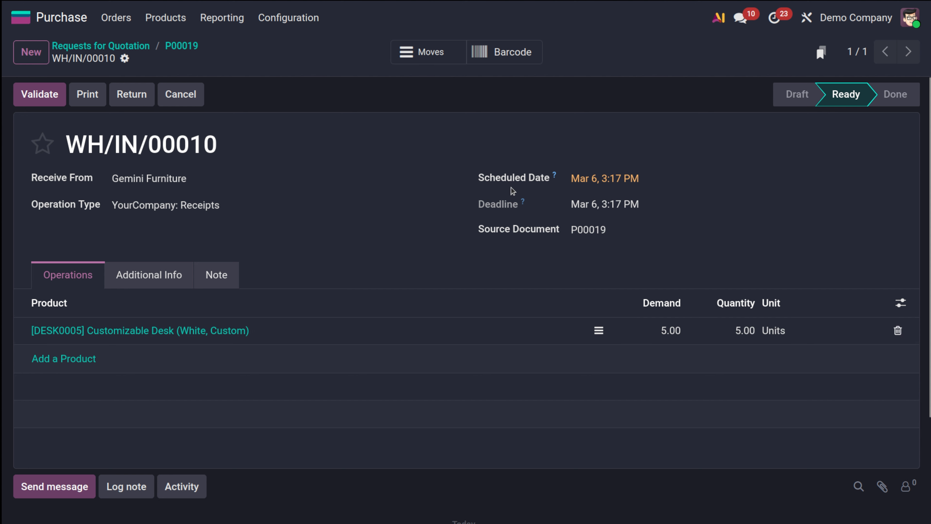
{"action": "left_click", "coordinate": [33, 92]}
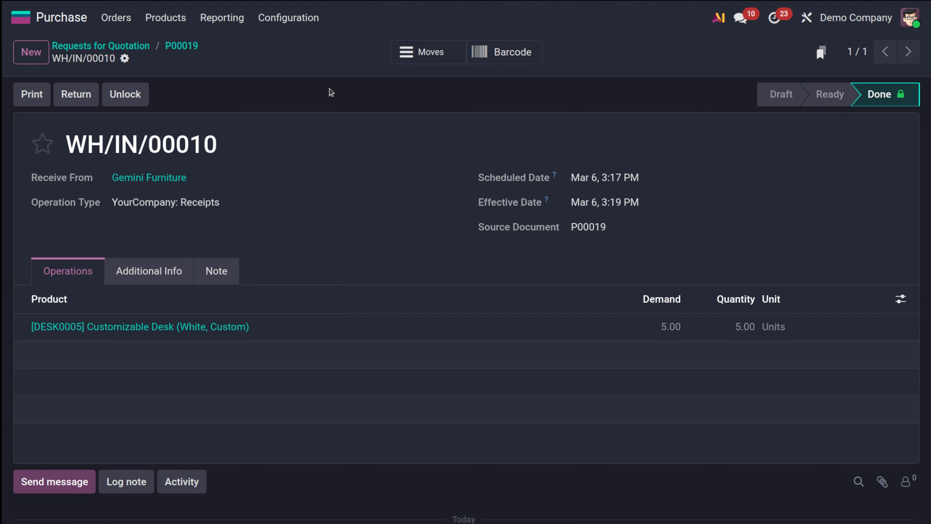
Return to order P00019 and match its desk line in Bill Matching to create a draft bill
{"action": "left_click", "coordinate": [179, 47]}
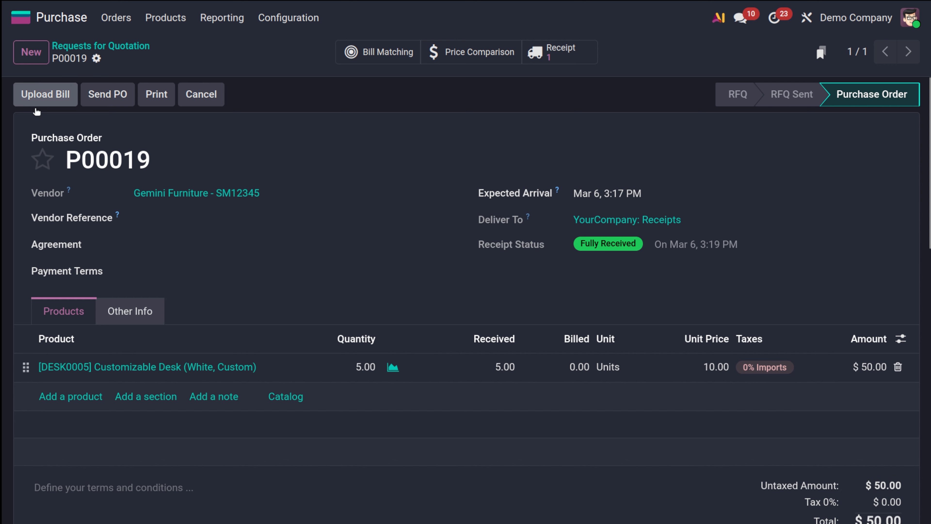
{"action": "left_click", "coordinate": [382, 51]}
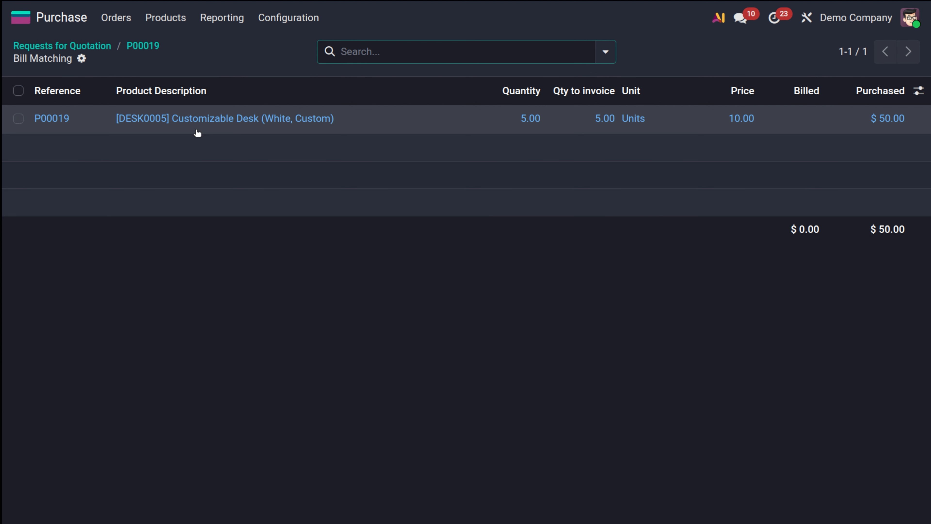
{"action": "left_click", "coordinate": [18, 118]}
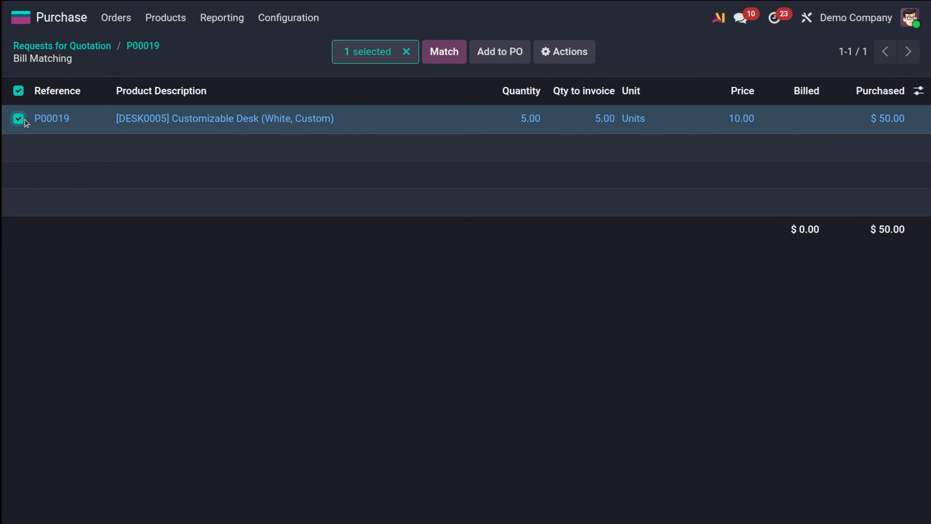
{"action": "left_click", "coordinate": [447, 52]}
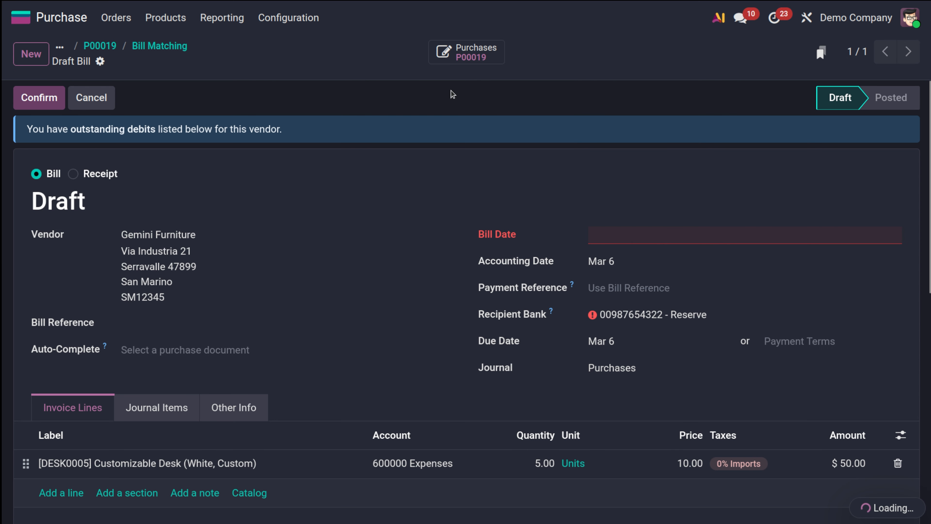
Set the draft bill's Bill Date to March 6
{"action": "scroll", "coordinate": [536, 317], "scroll_direction": "down", "scroll_amount": 2}
{"action": "scroll", "coordinate": [536, 317], "scroll_direction": "down", "scroll_amount": 2}
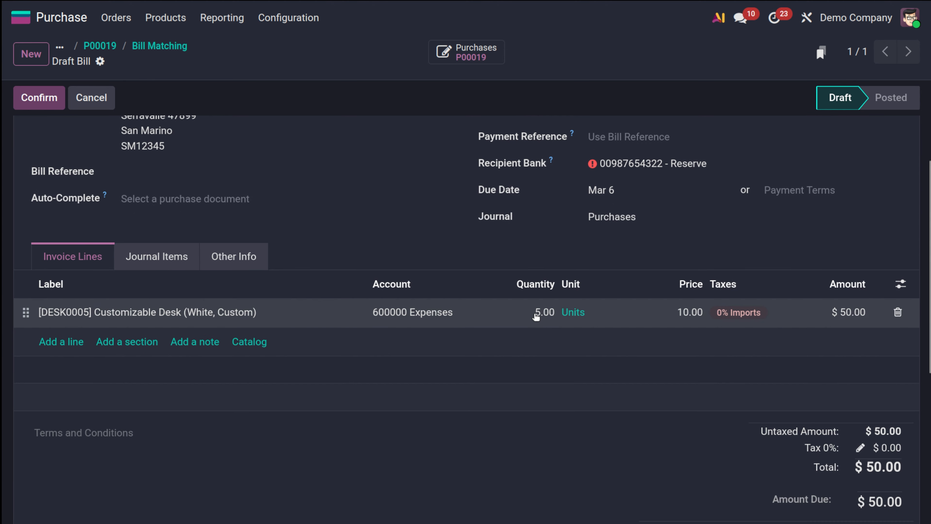
{"action": "scroll", "coordinate": [536, 316], "scroll_direction": "up", "scroll_amount": 4}
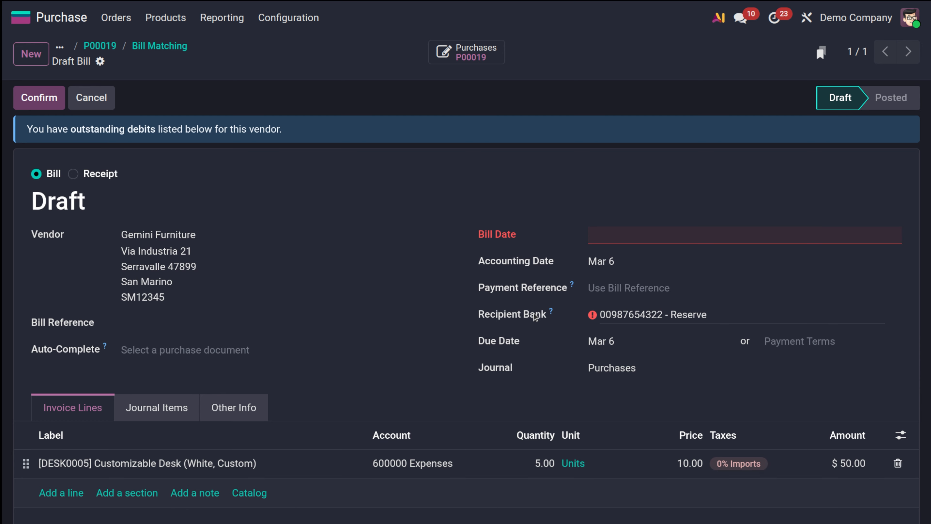
{"action": "left_click", "coordinate": [654, 235]}
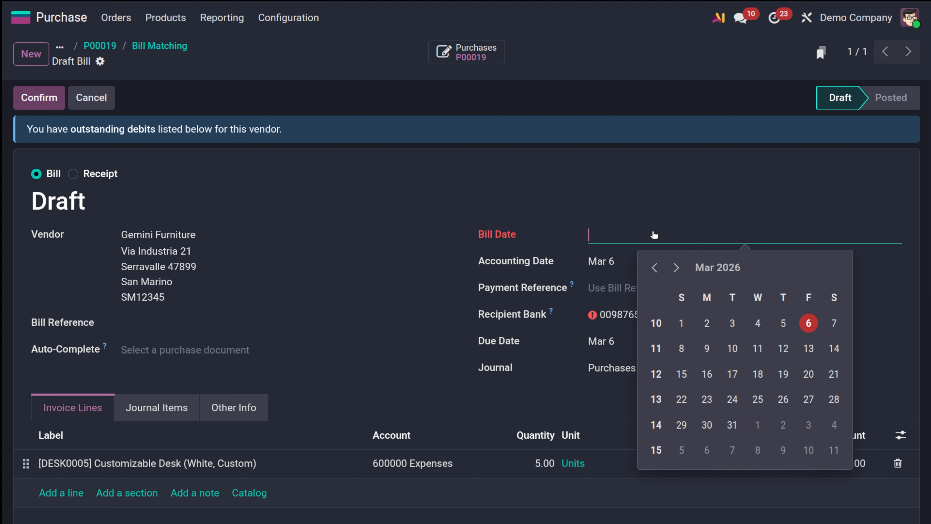
{"action": "left_click", "coordinate": [819, 329]}
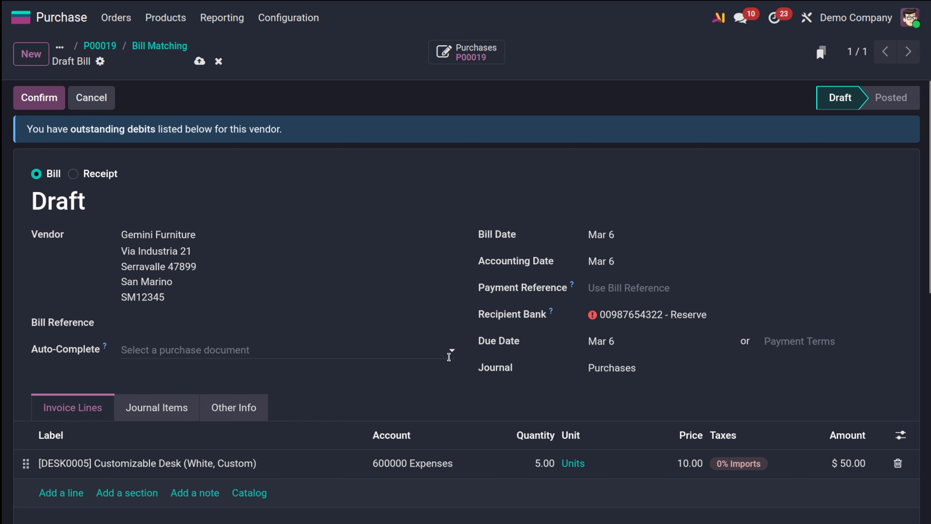
Confirm the vendor bill
{"action": "scroll", "coordinate": [449, 356], "scroll_direction": "down", "scroll_amount": 5}
{"action": "scroll", "coordinate": [450, 360], "scroll_direction": "up", "scroll_amount": 3}
{"action": "scroll", "coordinate": [450, 360], "scroll_direction": "up", "scroll_amount": 2}
{"action": "left_click", "coordinate": [35, 100]}
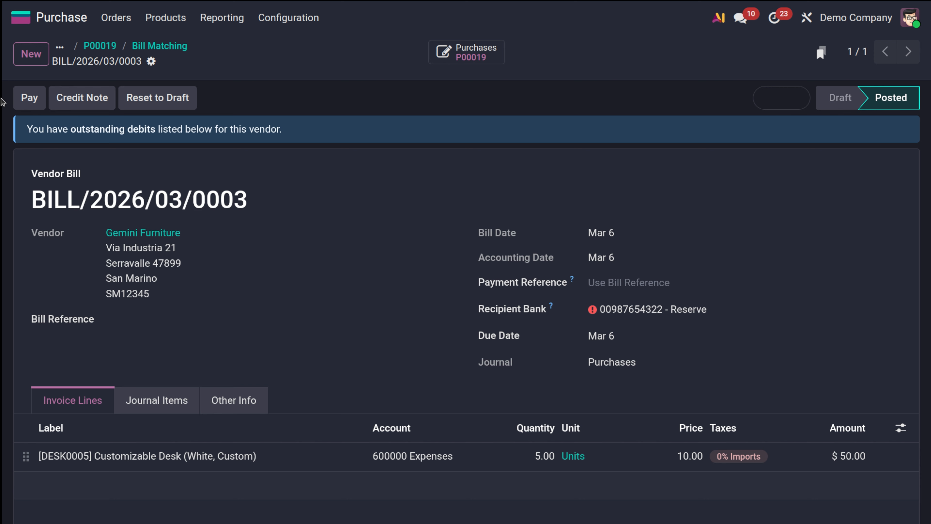
Pay the vendor bill, creating the payment from the Bank journal
{"action": "left_click", "coordinate": [16, 96]}
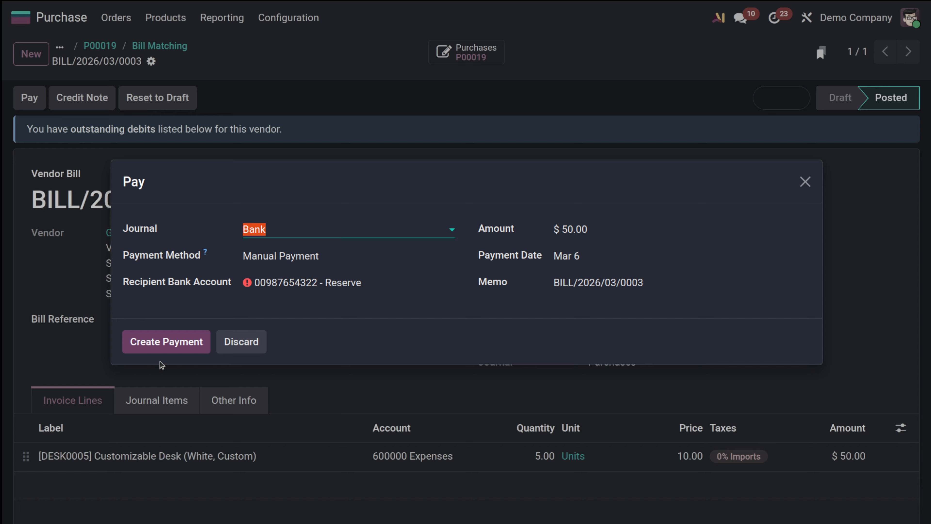
{"action": "left_click", "coordinate": [161, 352]}
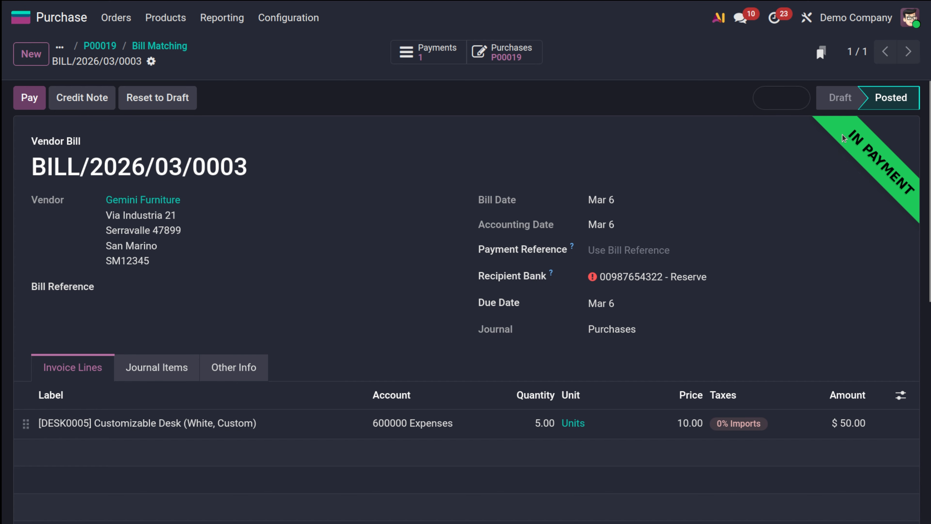
Go back to purchase order P00019 and review its received and billed quantities
{"action": "left_click", "coordinate": [159, 47]}
{"action": "left_click", "coordinate": [159, 48]}
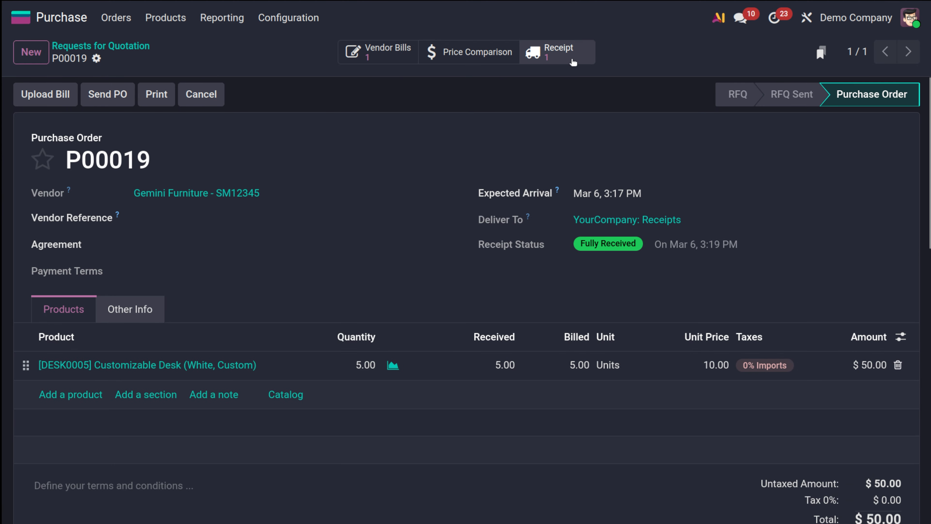
{"action": "scroll", "coordinate": [448, 236], "scroll_direction": "down", "scroll_amount": 5}
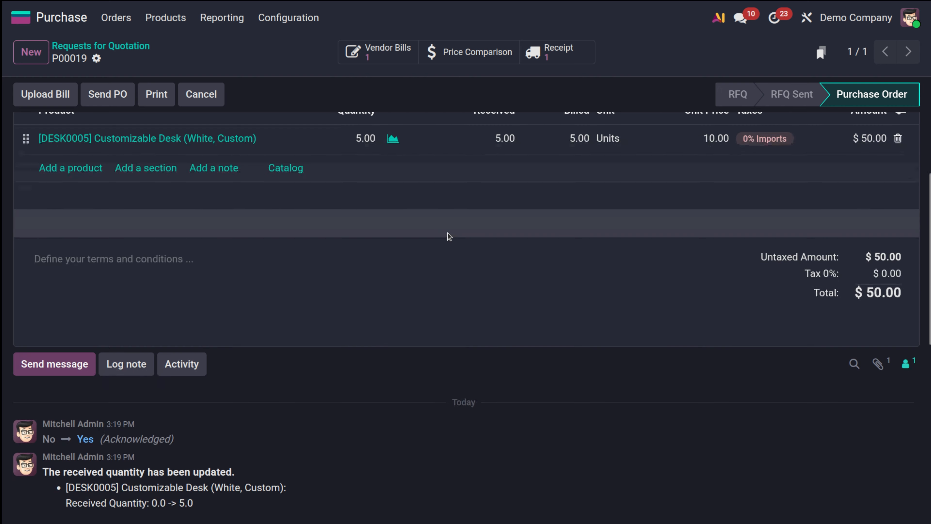
{"action": "scroll", "coordinate": [448, 237], "scroll_direction": "up", "scroll_amount": 5}
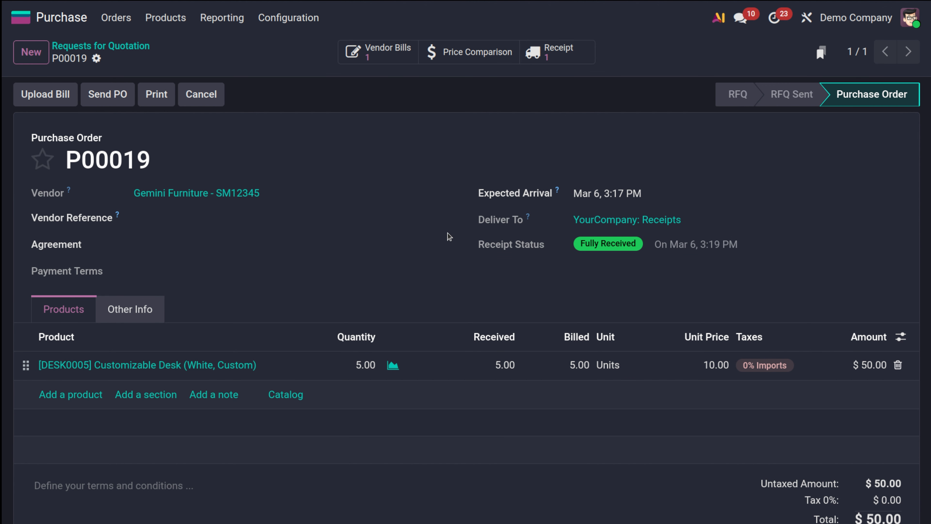